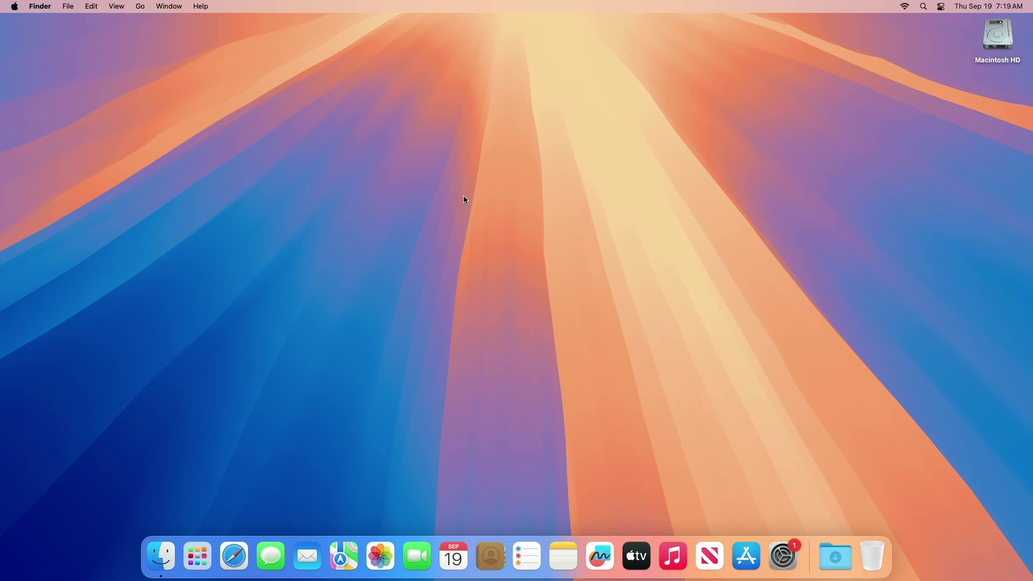
Install the macOS Sequoia 15.1 Beta 4 update, accepting the license and entering the admin password
left_click(783, 555)
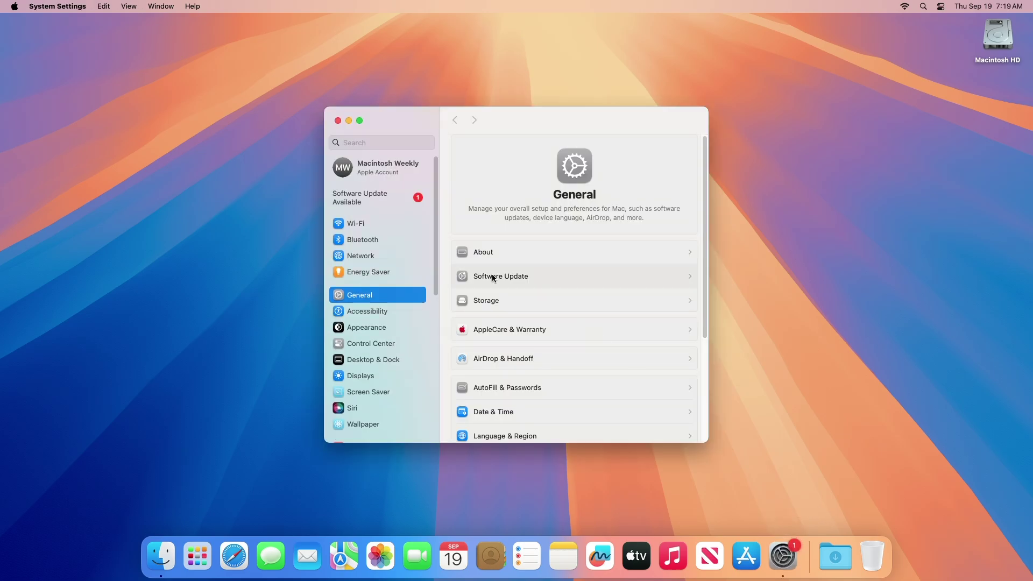
left_click(508, 278)
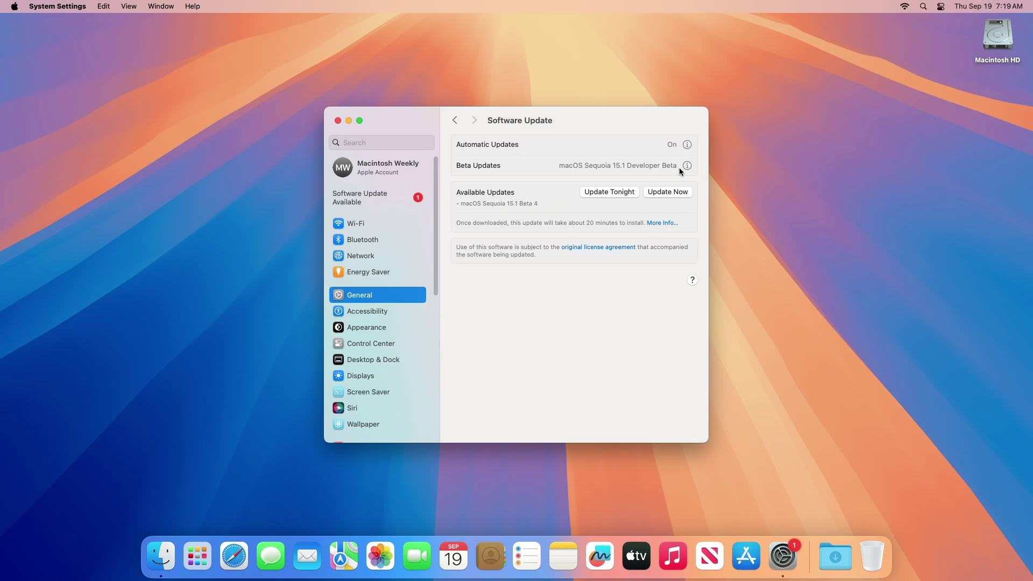
left_click(665, 224)
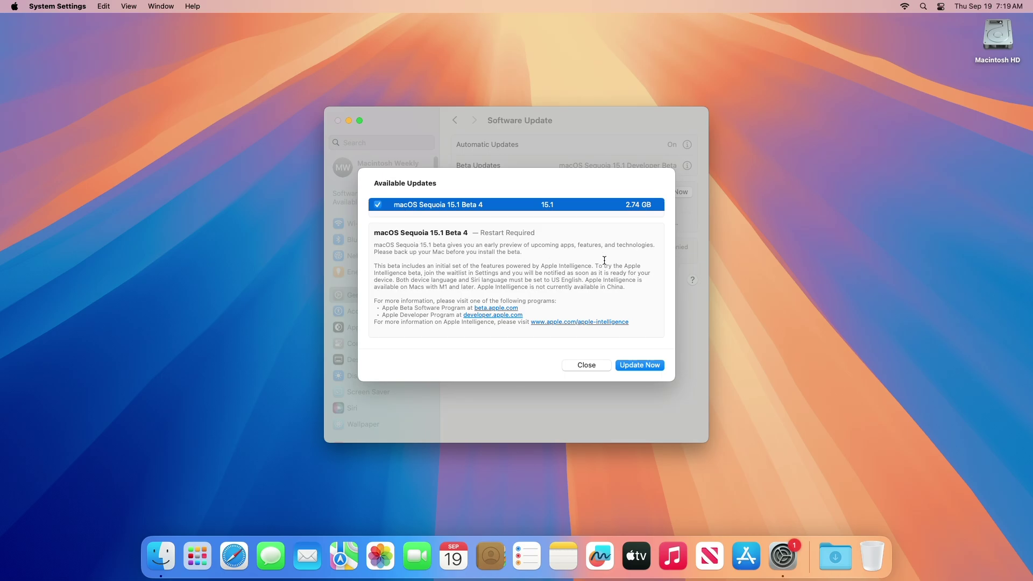
left_click(648, 365)
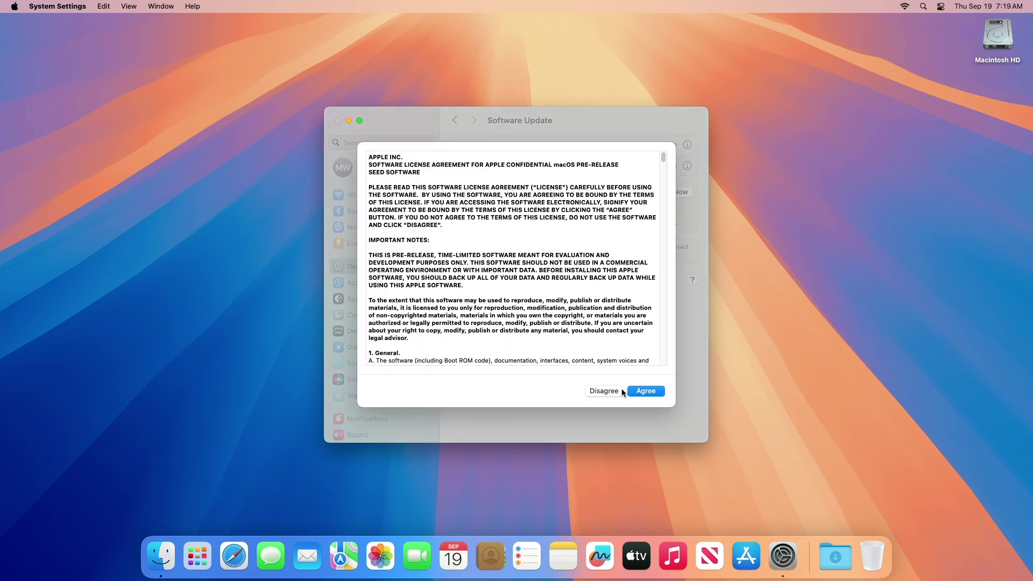
left_click(637, 391)
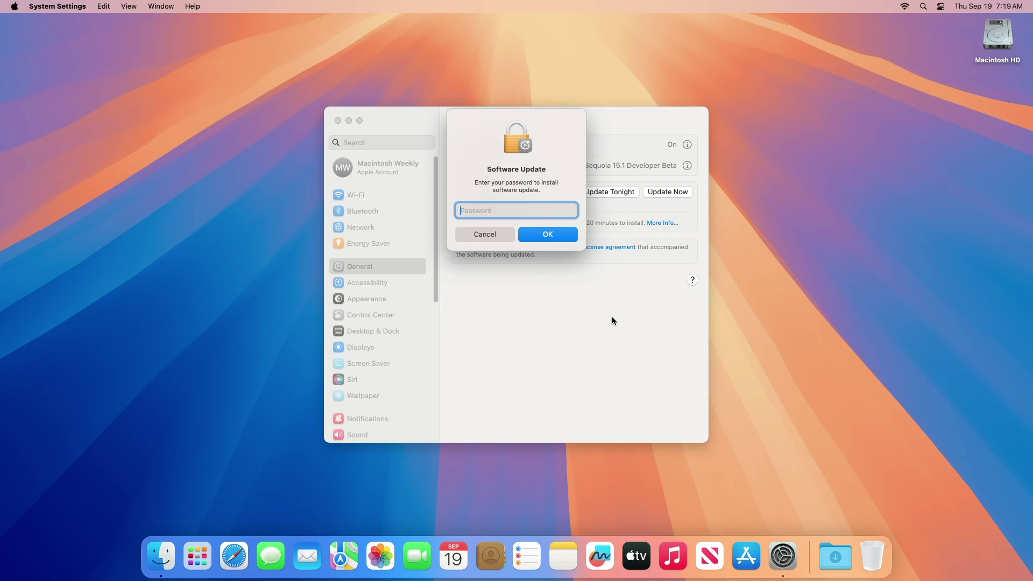
type("••••")
key("Return")
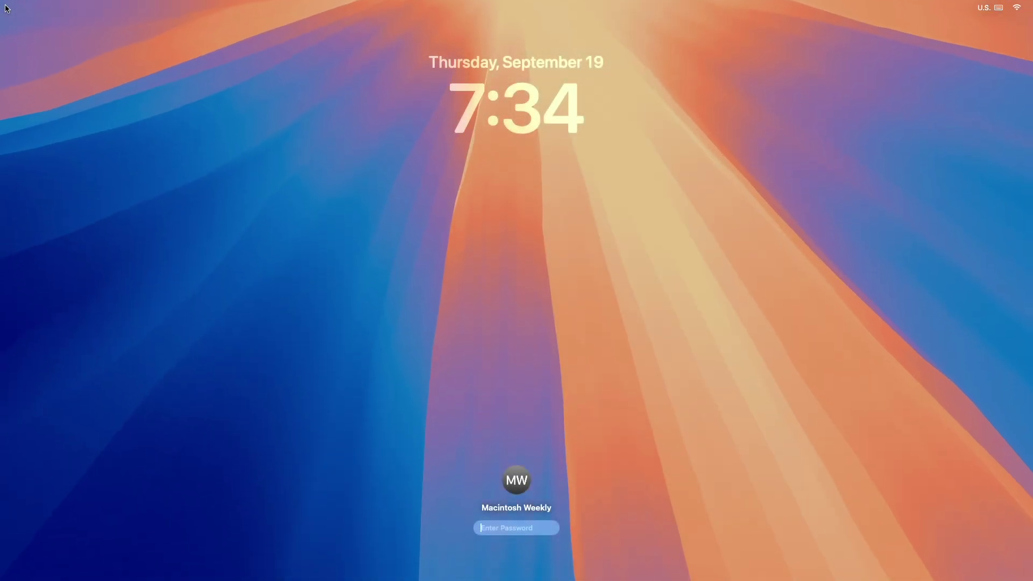
type("••")
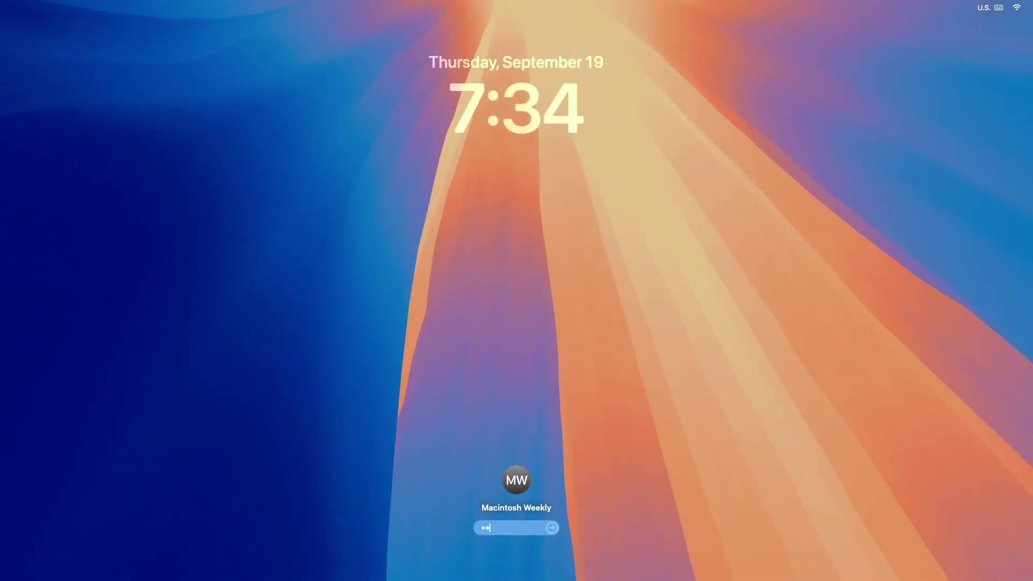
type("••")
Log in, skip Apple Account sign-in, and pass the Find My and Analytics pages
key("Return")
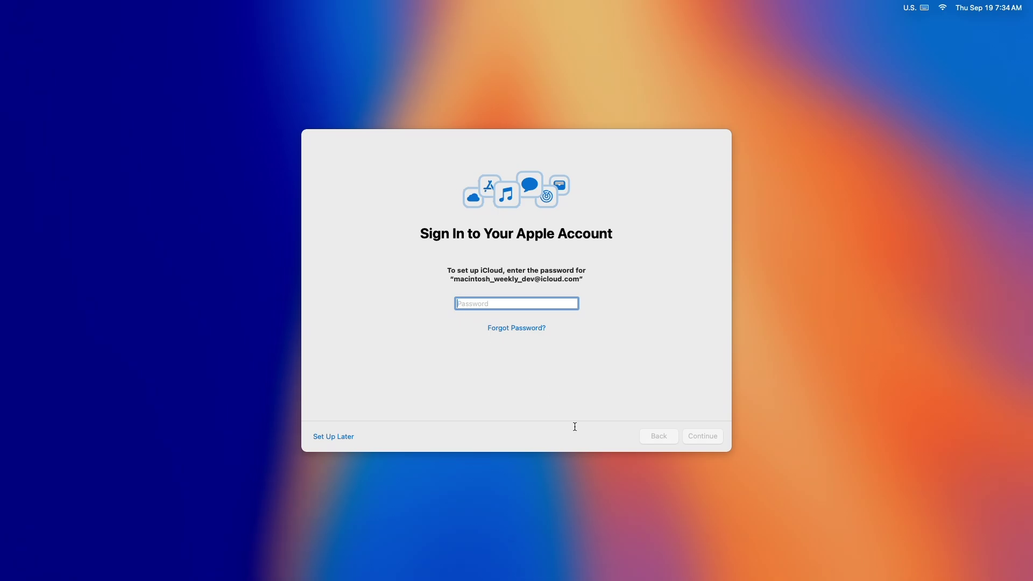
left_click(340, 440)
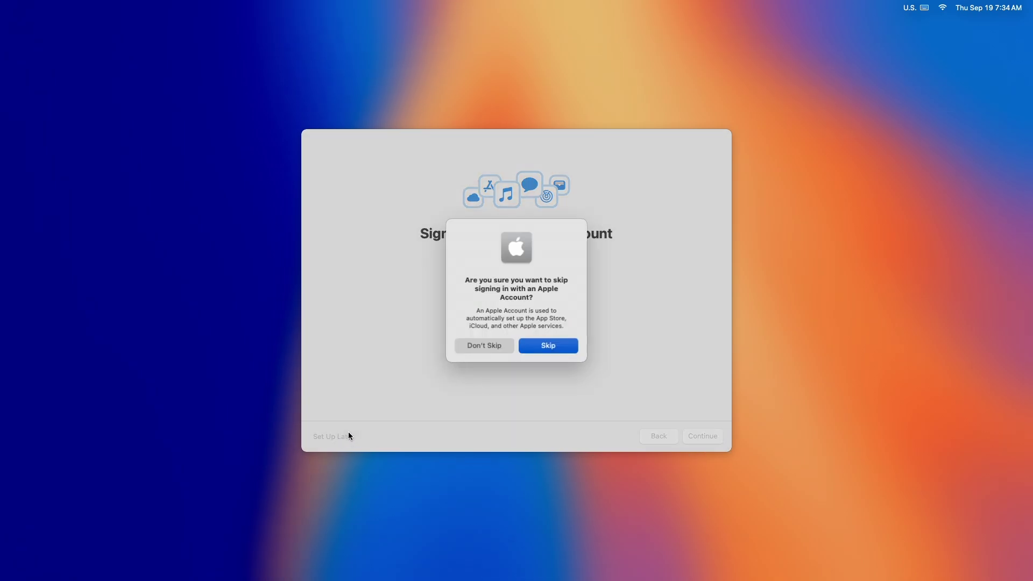
left_click(565, 345)
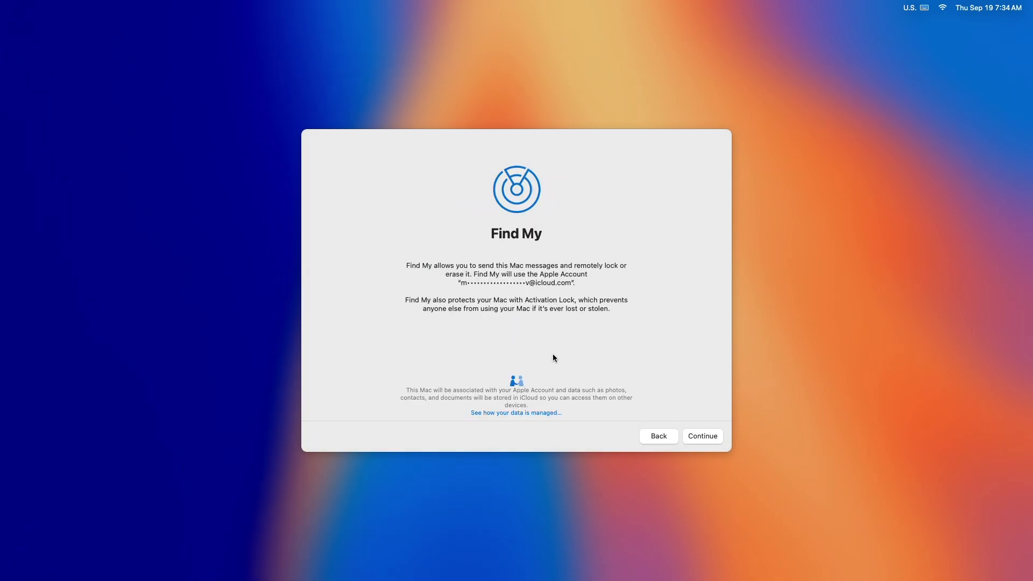
left_click(709, 435)
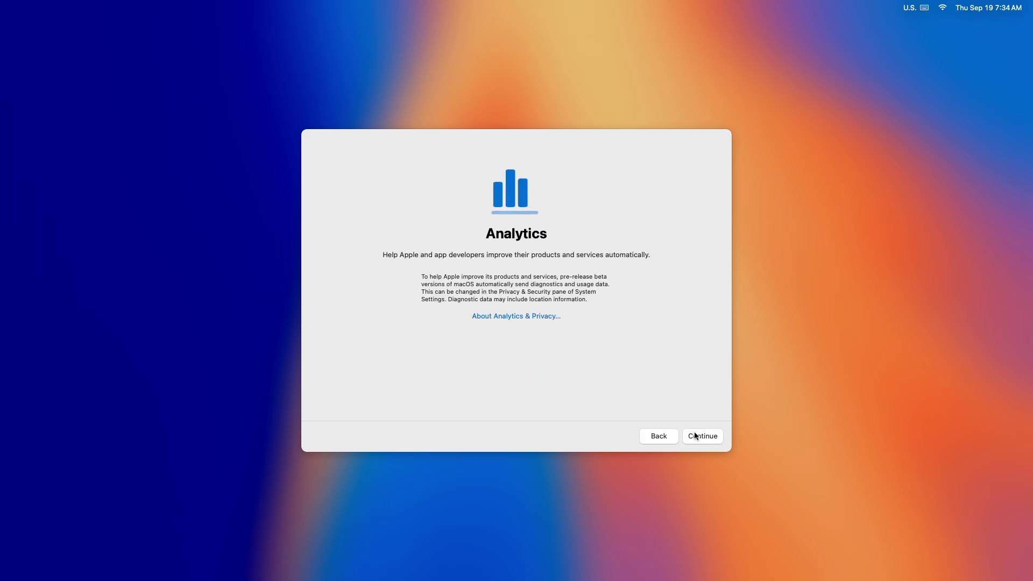
left_click(696, 434)
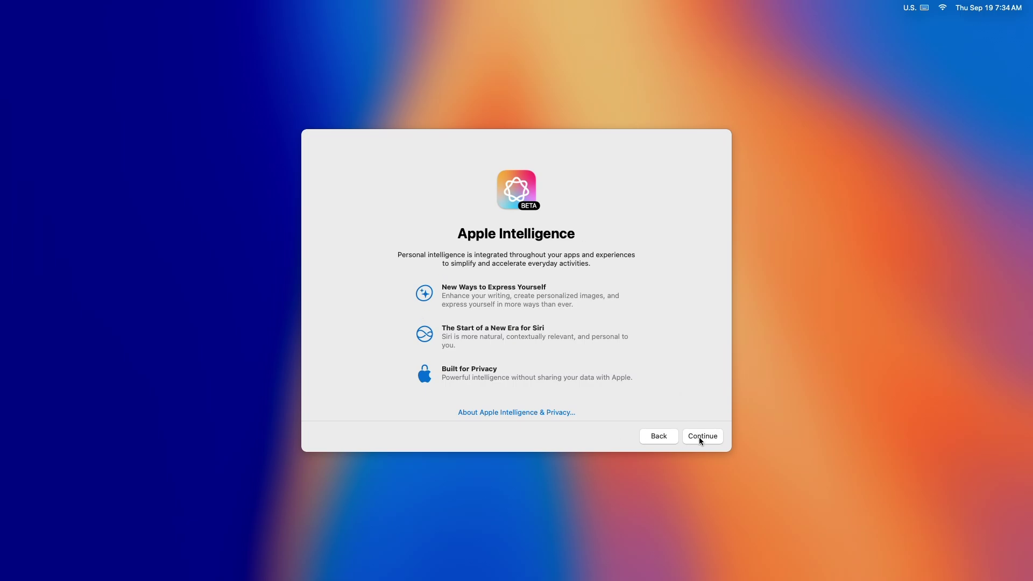
Enable notification summaries and Ask Siri, decline sharing Siri audio recordings, and skip FileVault
left_click(699, 437)
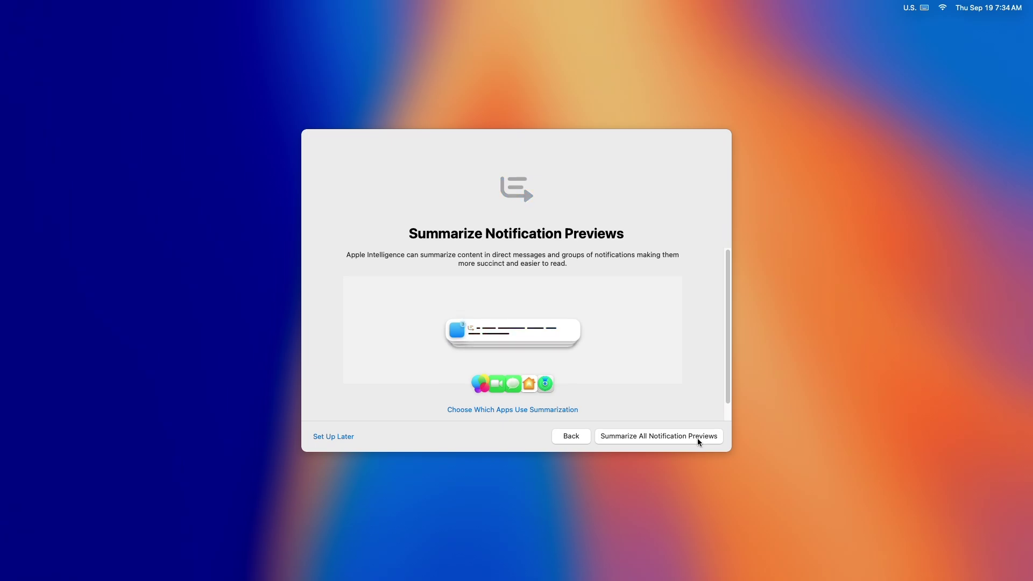
left_click(697, 438)
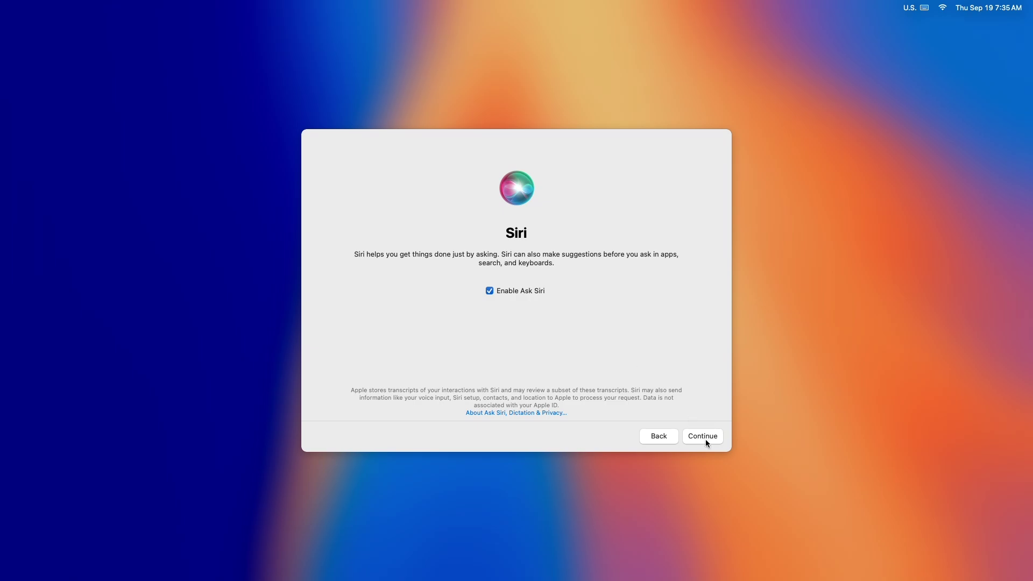
left_click(706, 439)
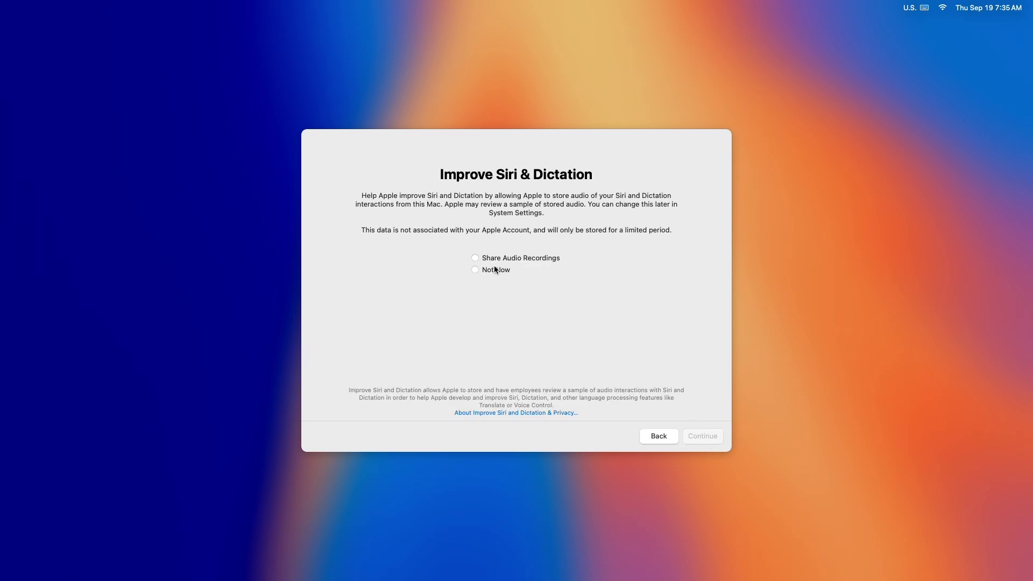
left_click(494, 270)
left_click(706, 440)
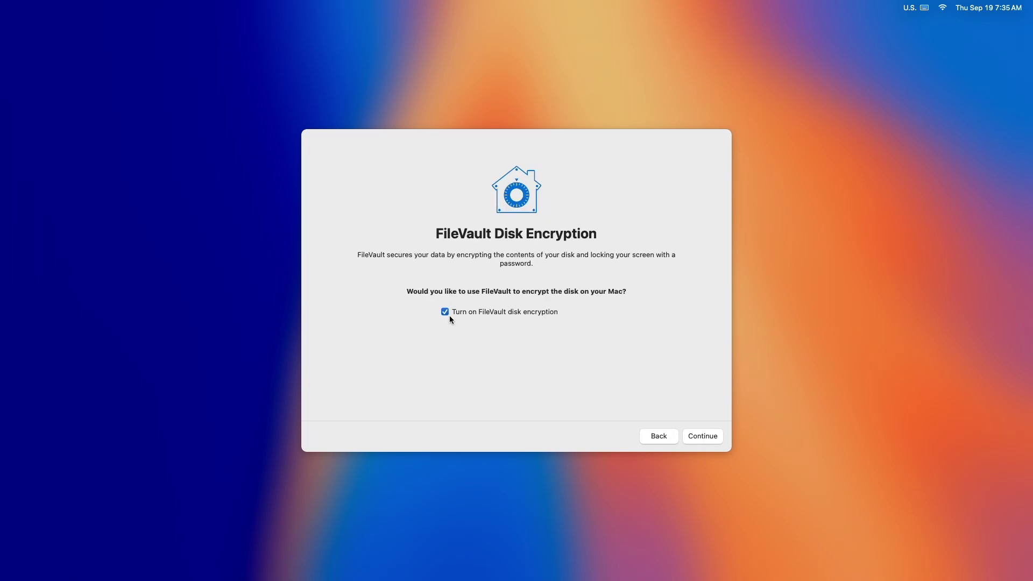
left_click(704, 436)
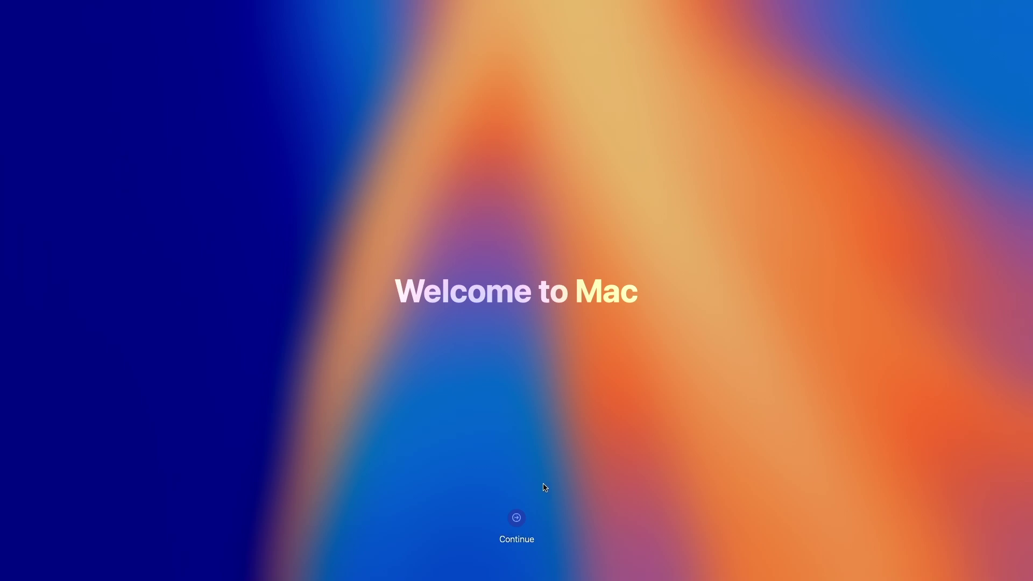
Finish Welcome to Mac, show About with Sequoia 15.1 Beta (24B5046f), and close Feedback Assistant
left_click(527, 521)
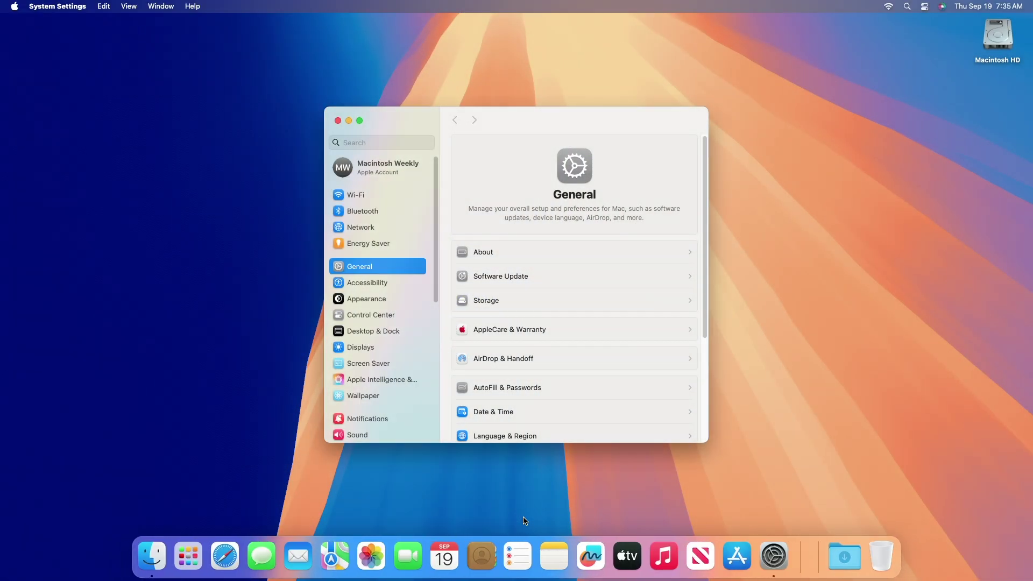
left_click(543, 248)
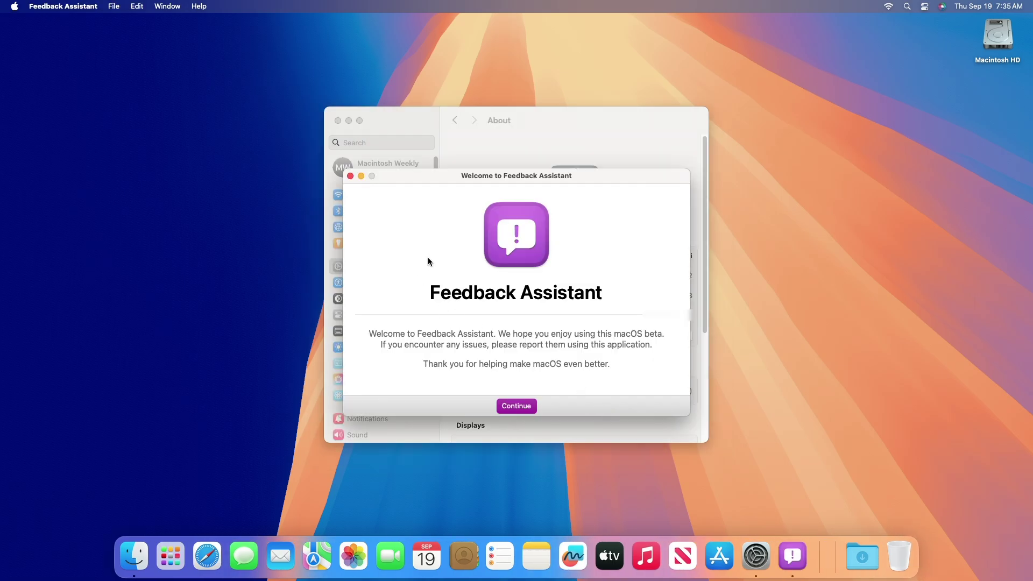
key("super+q")
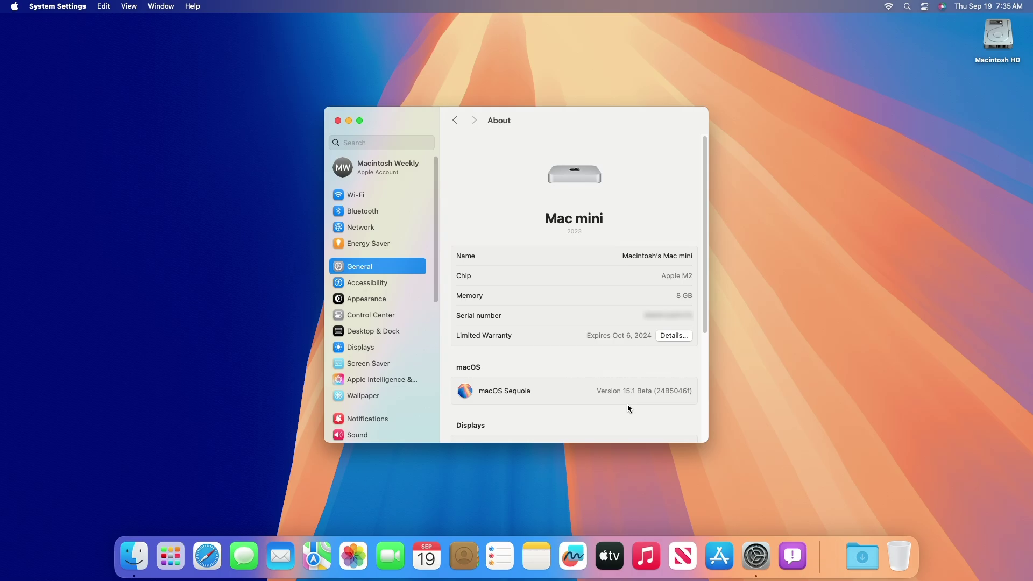
Quit System Settings and confirm joining the Apple Intelligence waitlist
key("super+q")
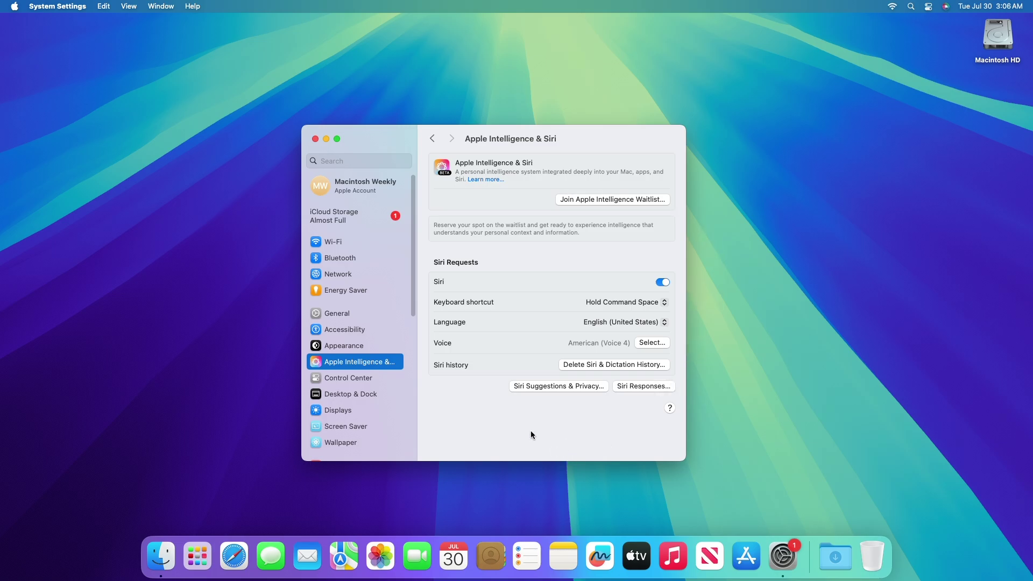
left_click(606, 200)
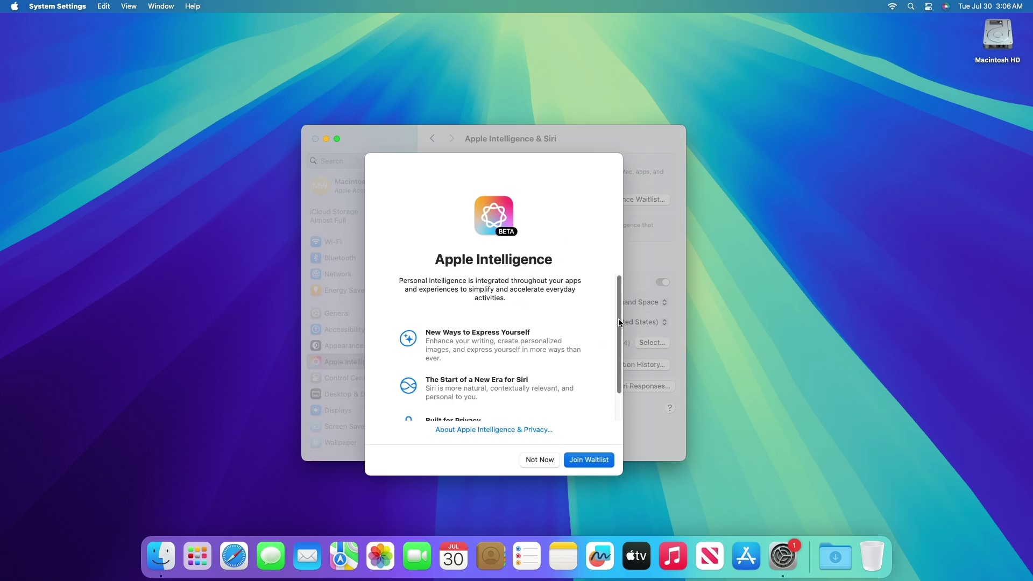
left_click_drag(619, 319, 620, 387)
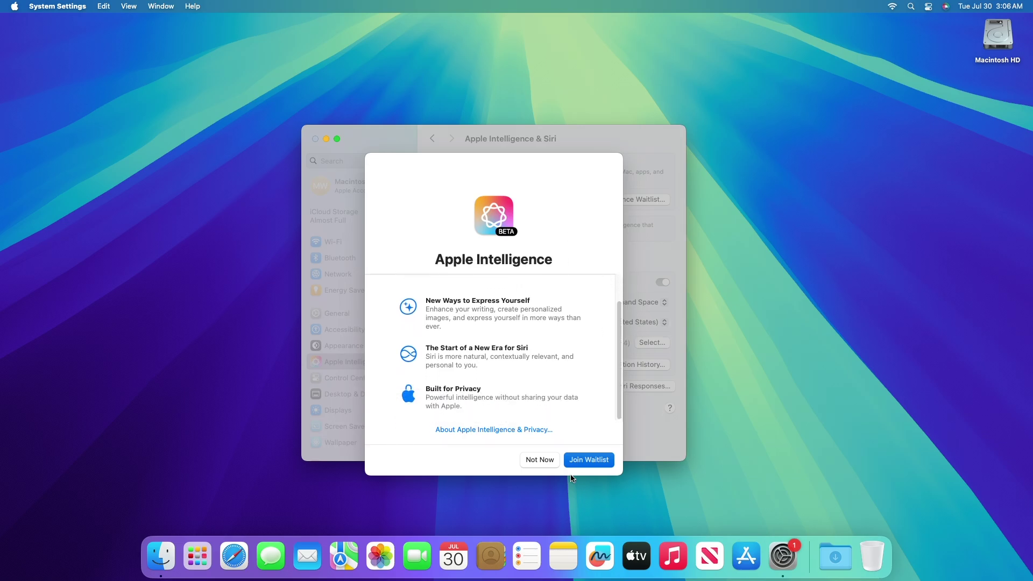
left_click(589, 461)
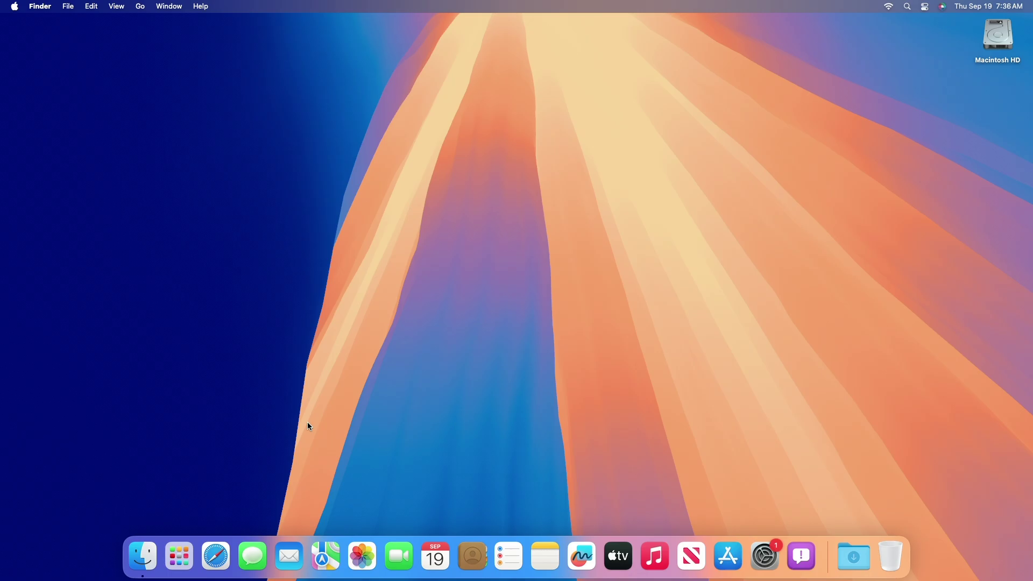
left_click(143, 555)
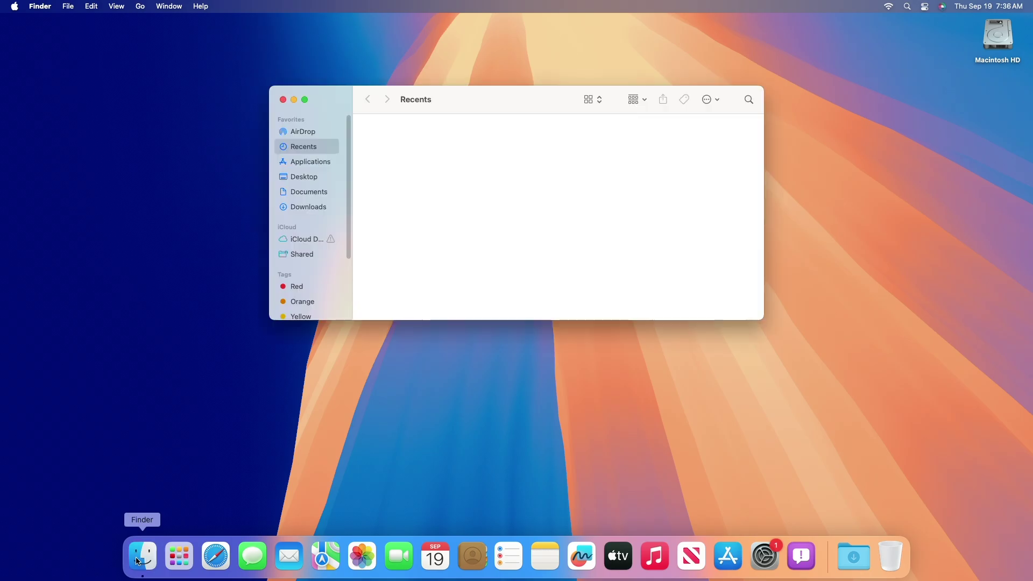
left_click(310, 161)
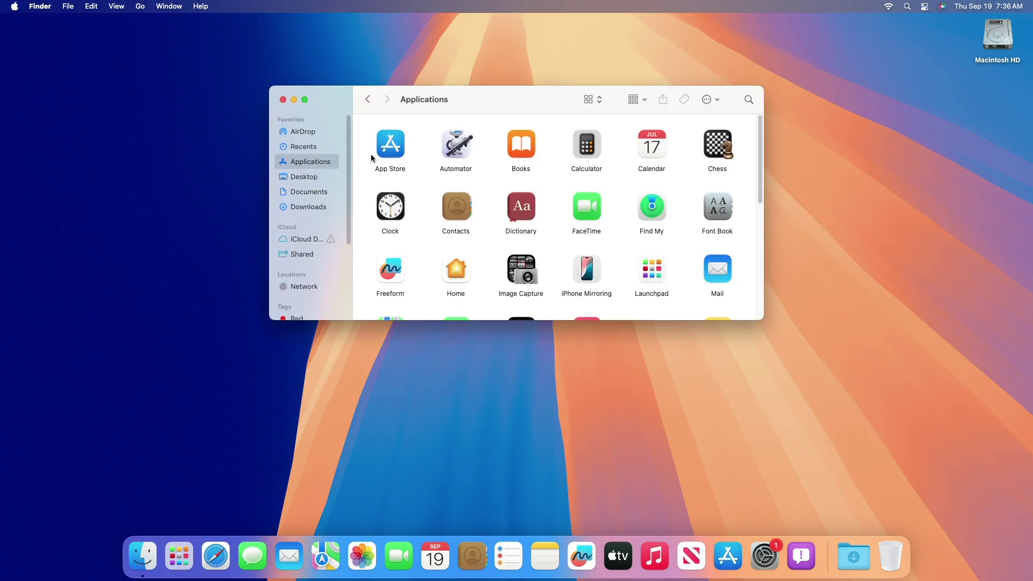
right_click(398, 153)
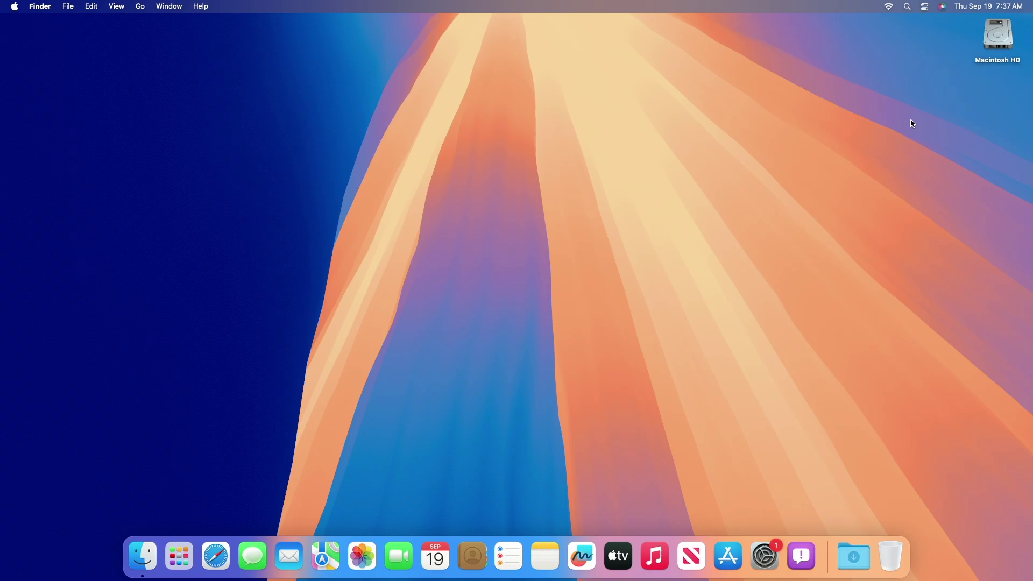
left_click(997, 38)
key("space")
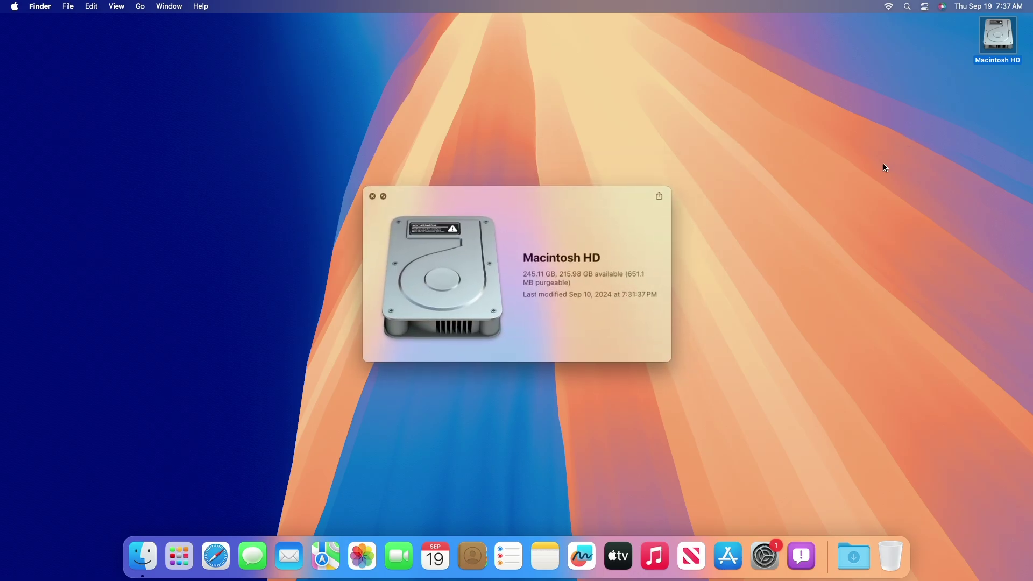
key("space")
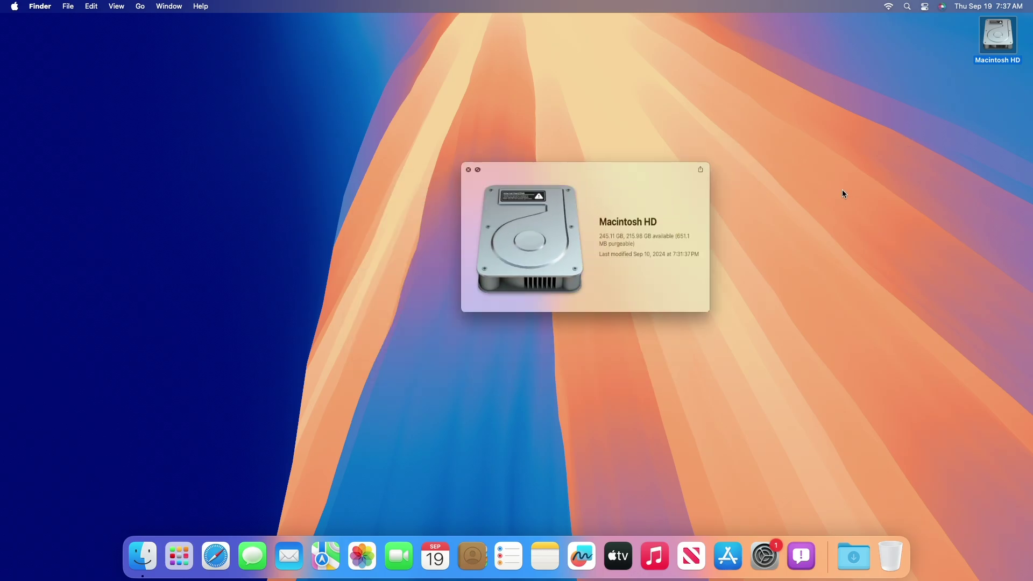
key("space")
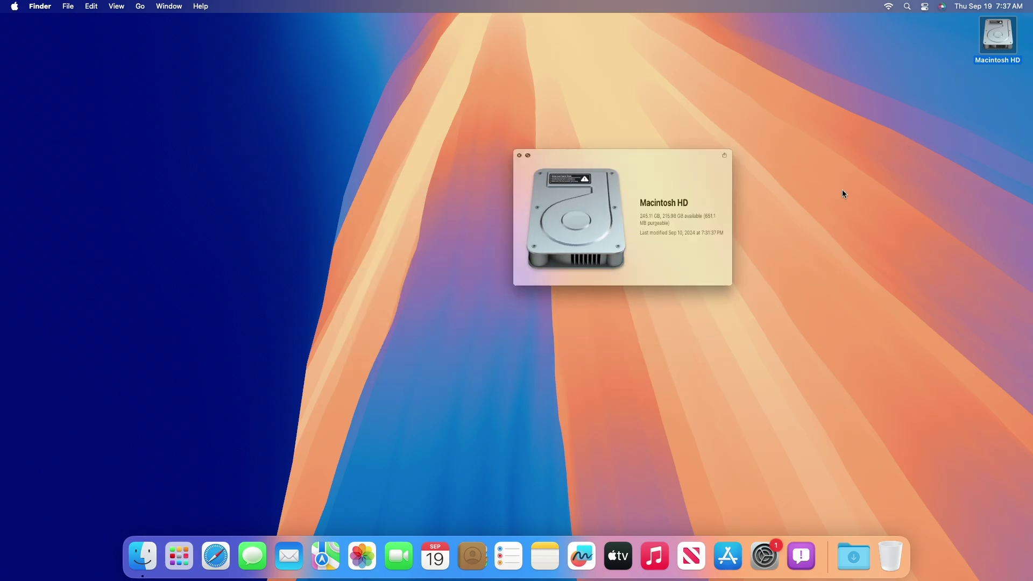
left_click(888, 122)
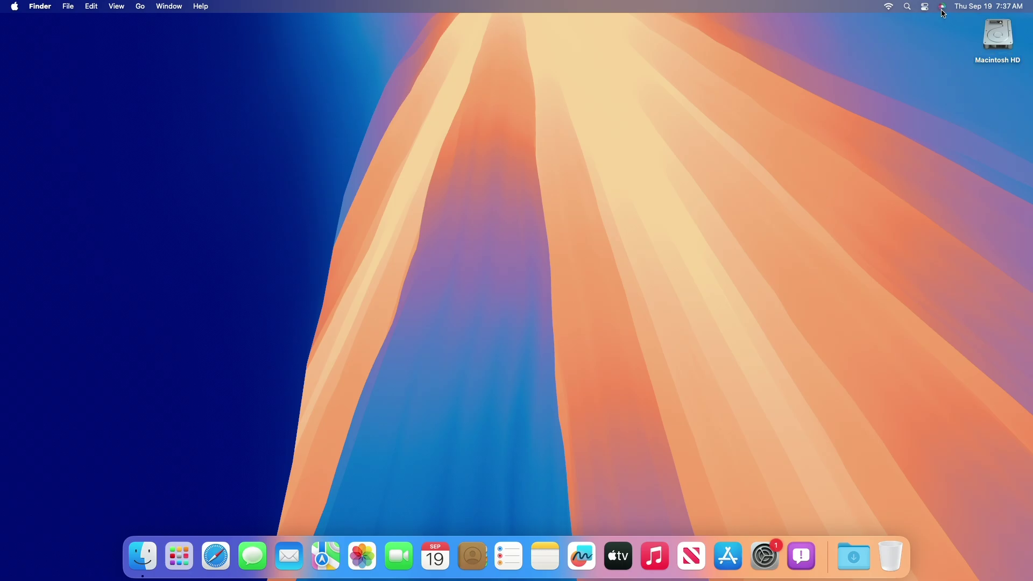
left_click(942, 7)
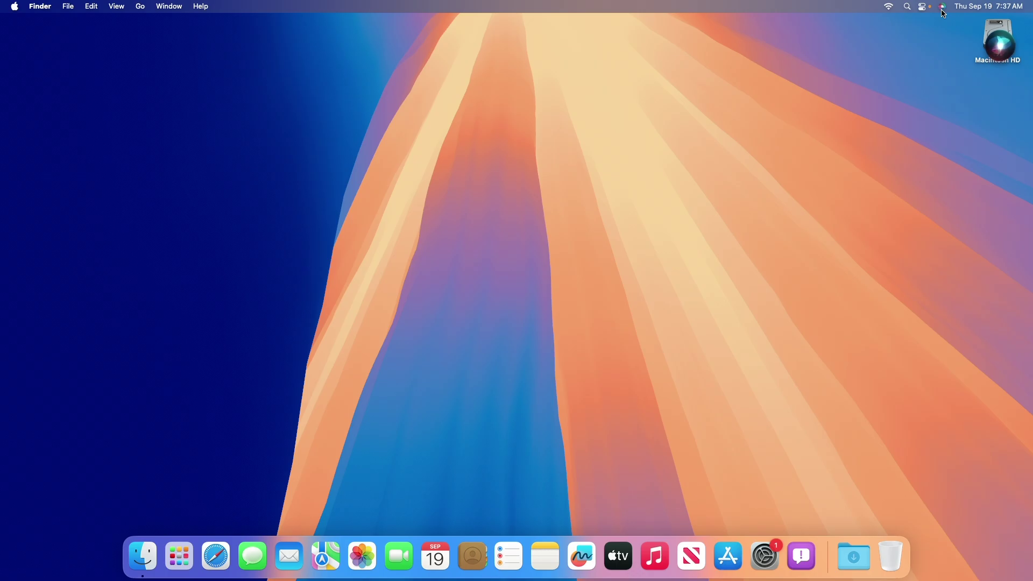
left_click(943, 7)
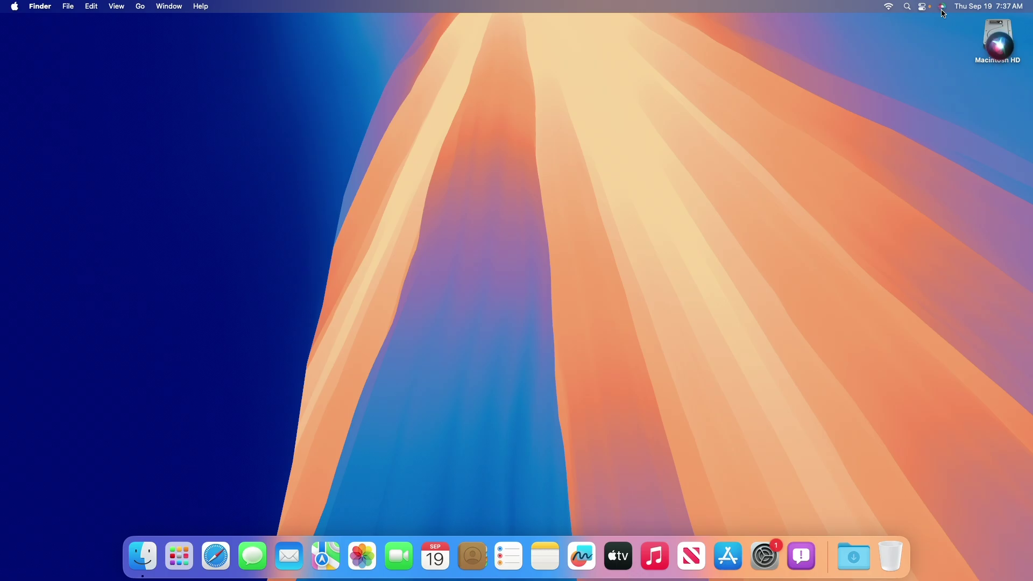